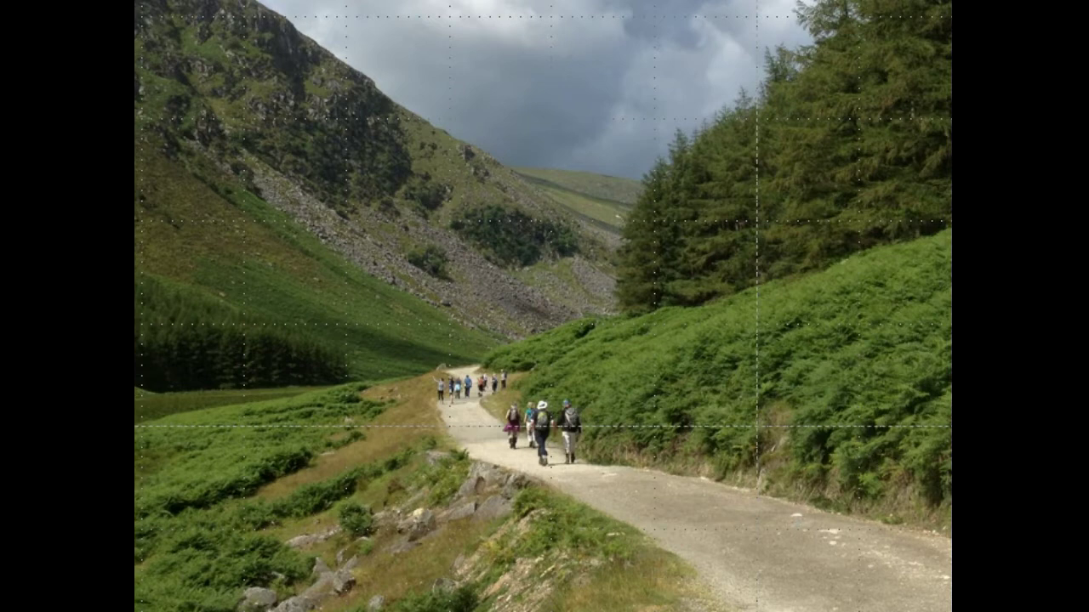
Step: Search the web for 'google maps' and open the Google Maps result
{"action": "left_click", "coordinate": [486, 378]}
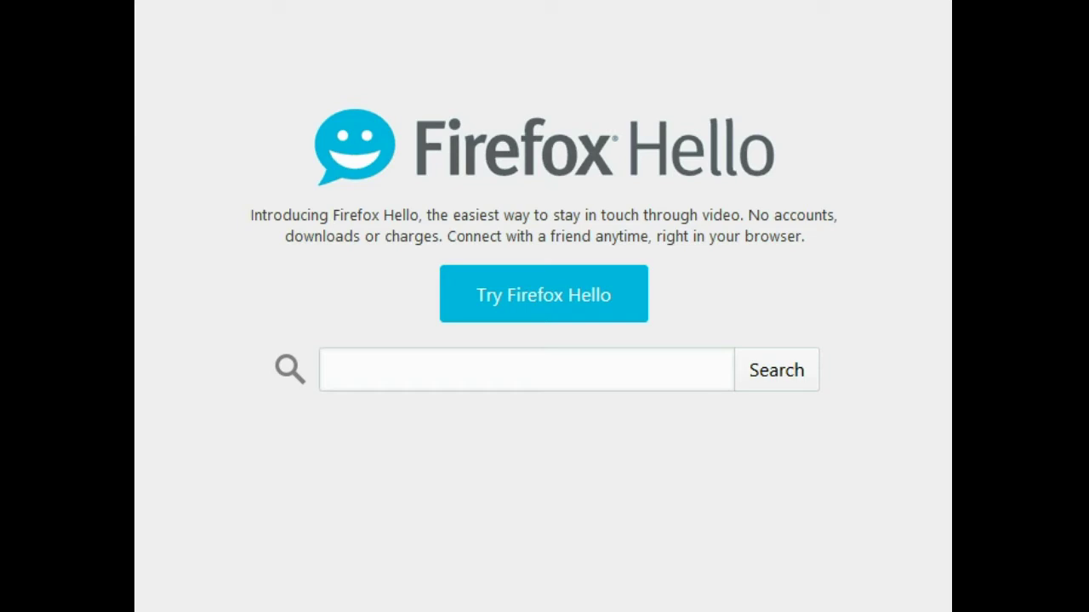
{"action": "left_click", "coordinate": [383, 375]}
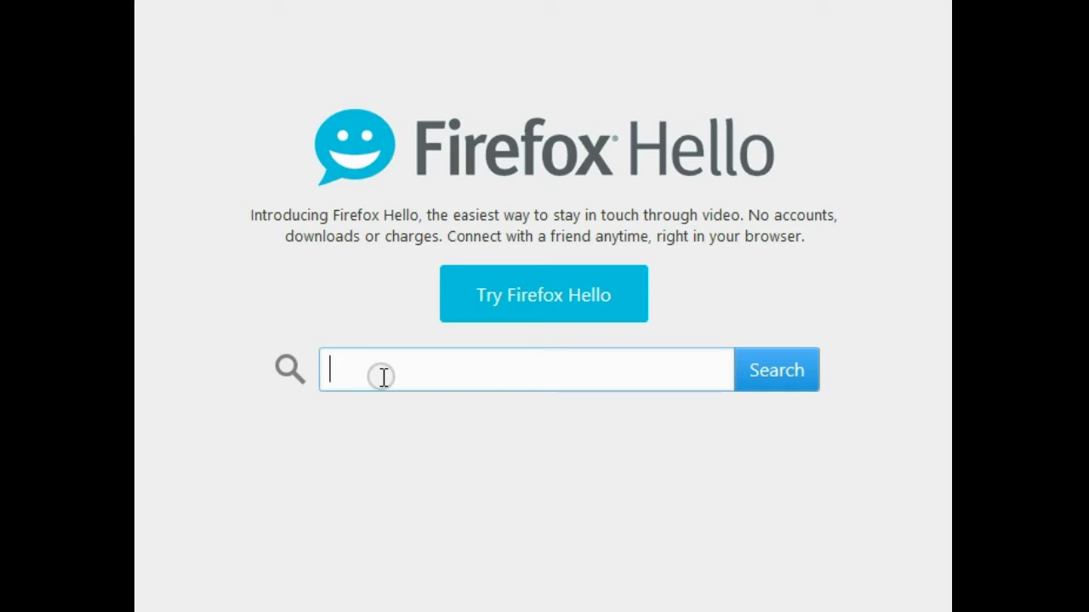
{"action": "type", "text": "g"}
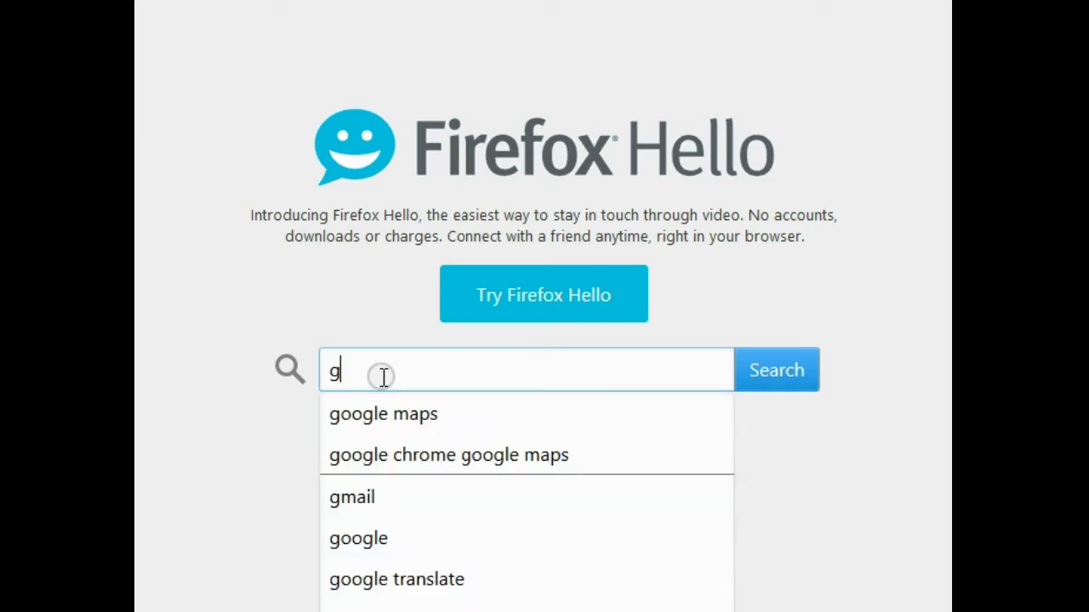
{"action": "type", "text": "oogle maps"}
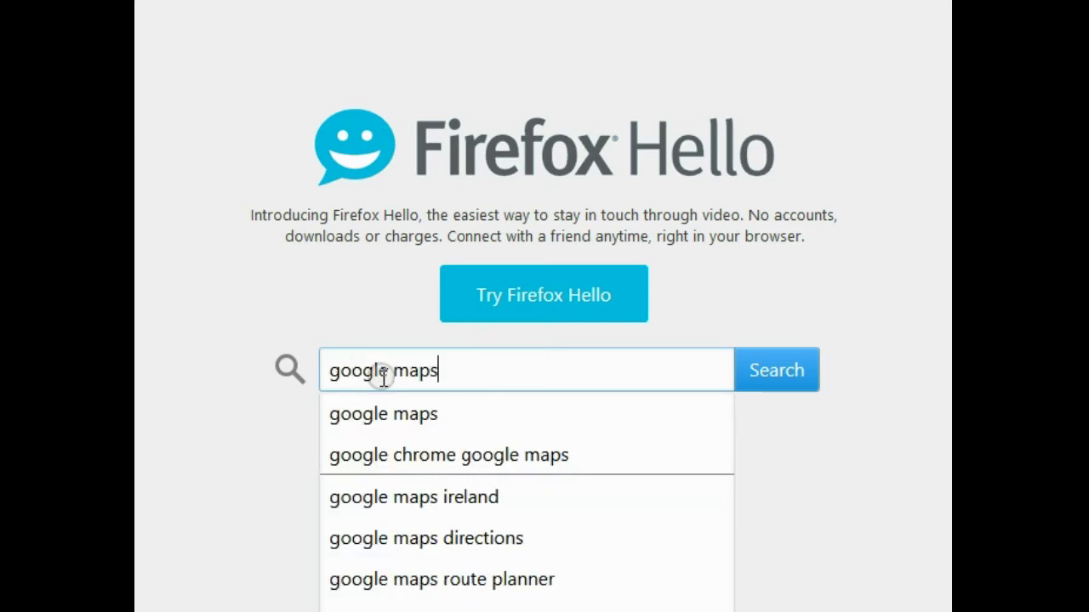
{"action": "key", "text": "Return"}
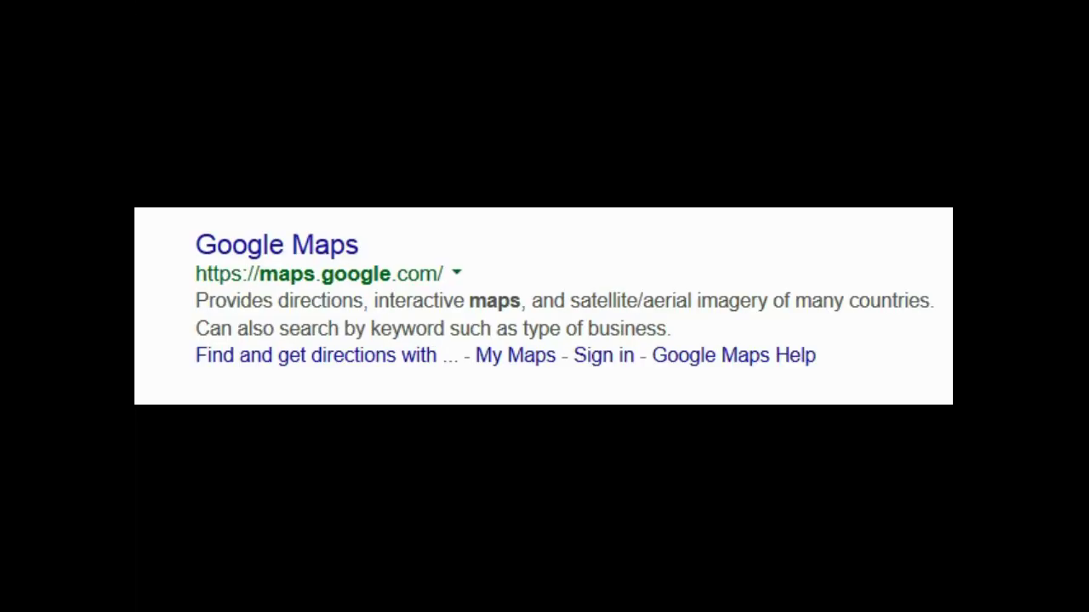
{"action": "left_click", "coordinate": [232, 247]}
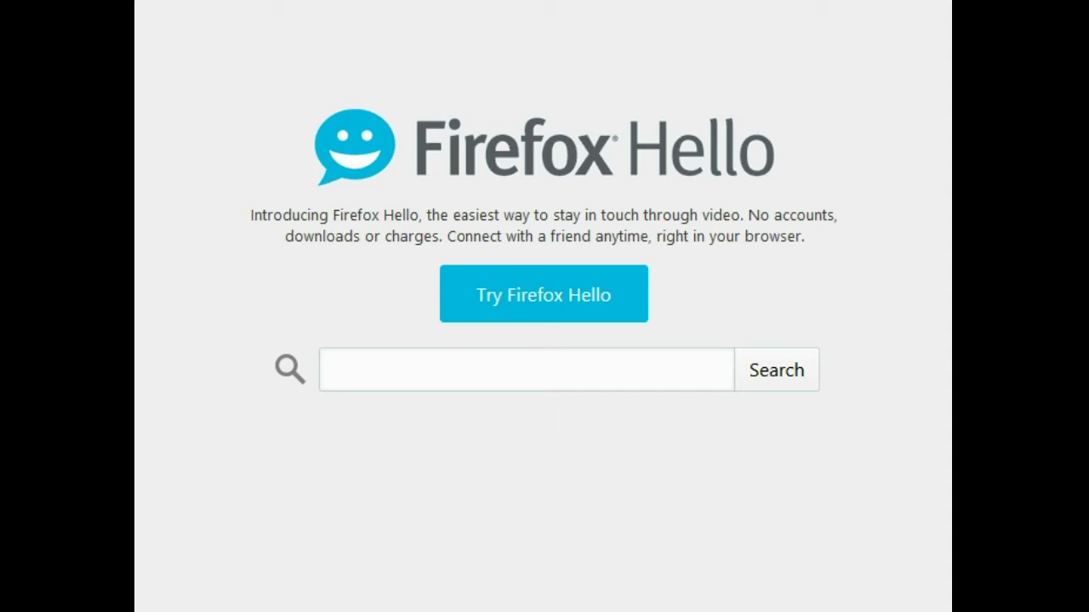
Step: Repeat the 'google maps' search and open the site, showing the Maynooth and Kilcock area
{"action": "left_click", "coordinate": [372, 377]}
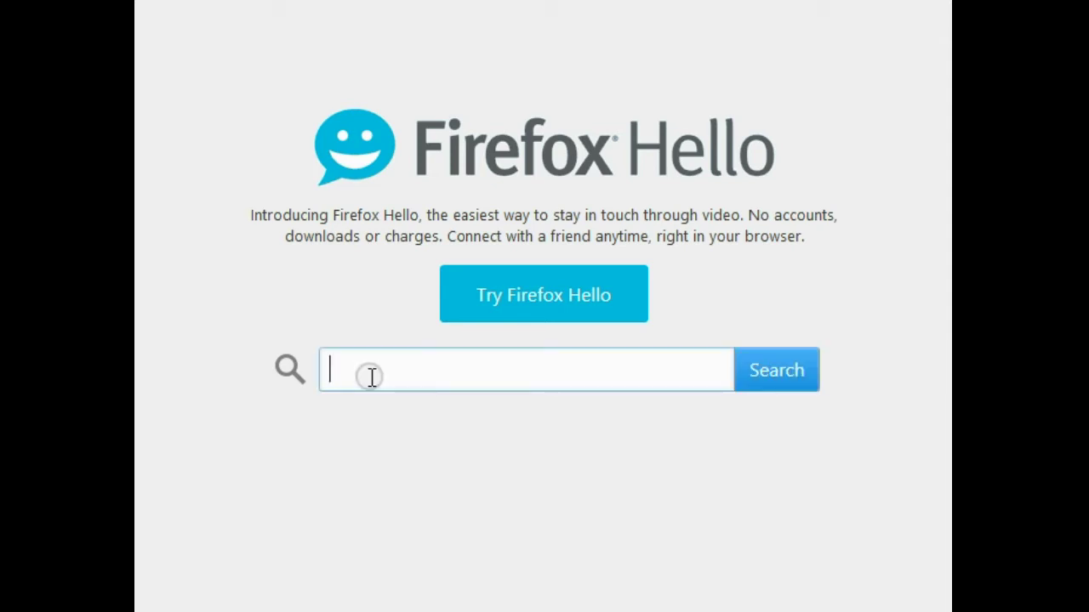
{"action": "type", "text": "g"}
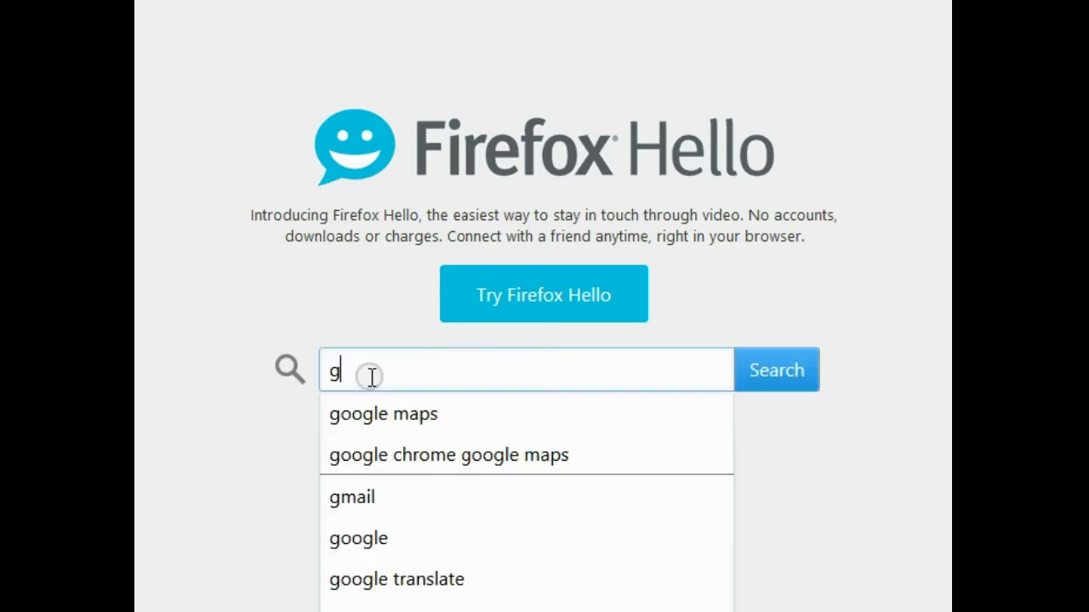
{"action": "type", "text": "oogle maps"}
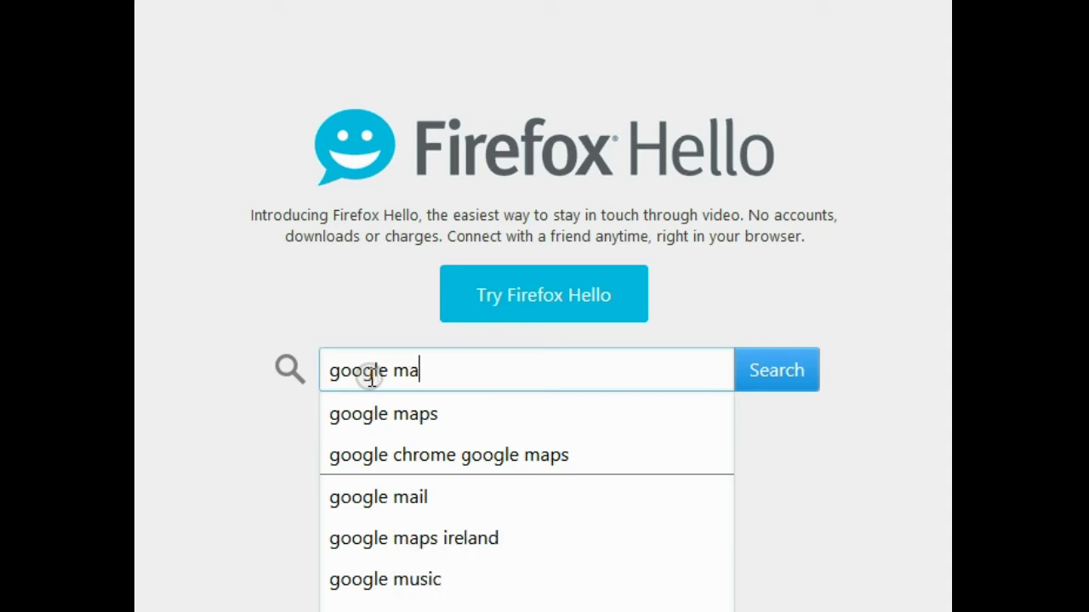
{"action": "left_click", "coordinate": [775, 371]}
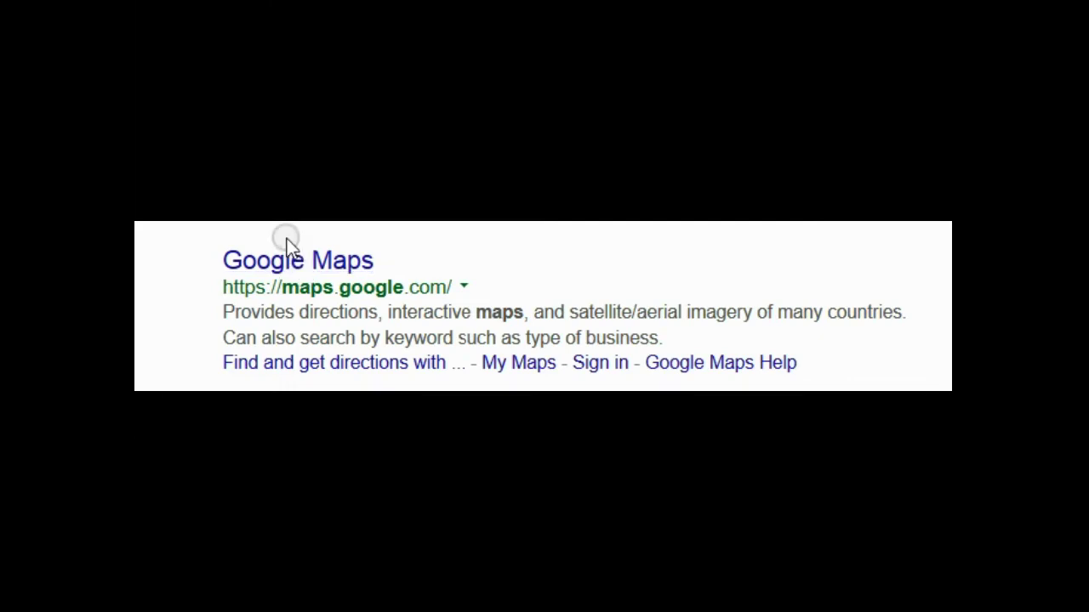
{"action": "left_click", "coordinate": [293, 263]}
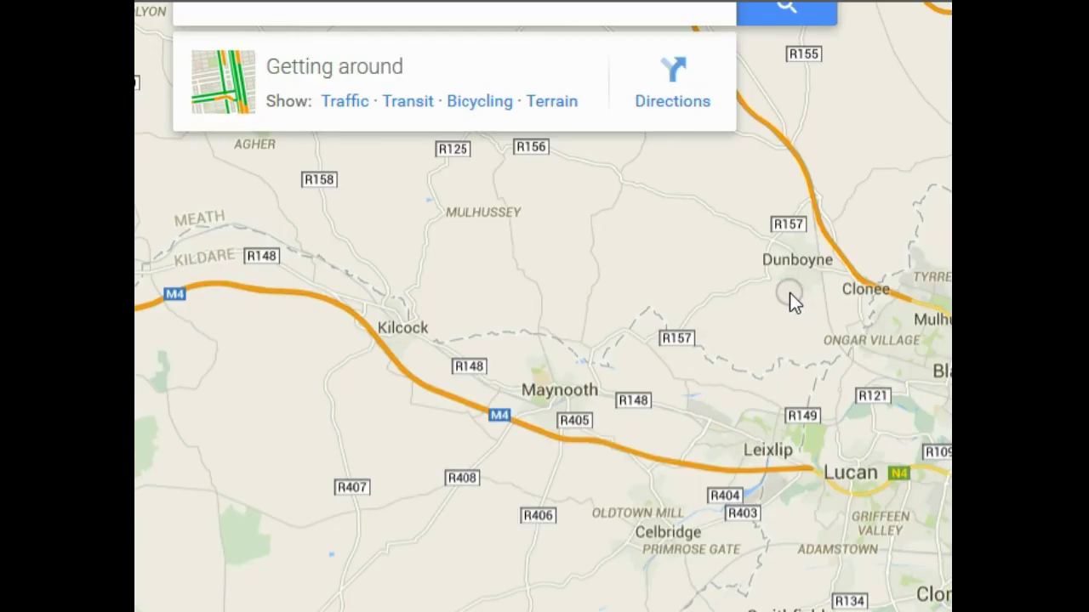
{"action": "left_click", "coordinate": [679, 77]}
Step: Bring up the directions panel with empty starting point and destination fields
{"action": "left_click", "coordinate": [681, 82]}
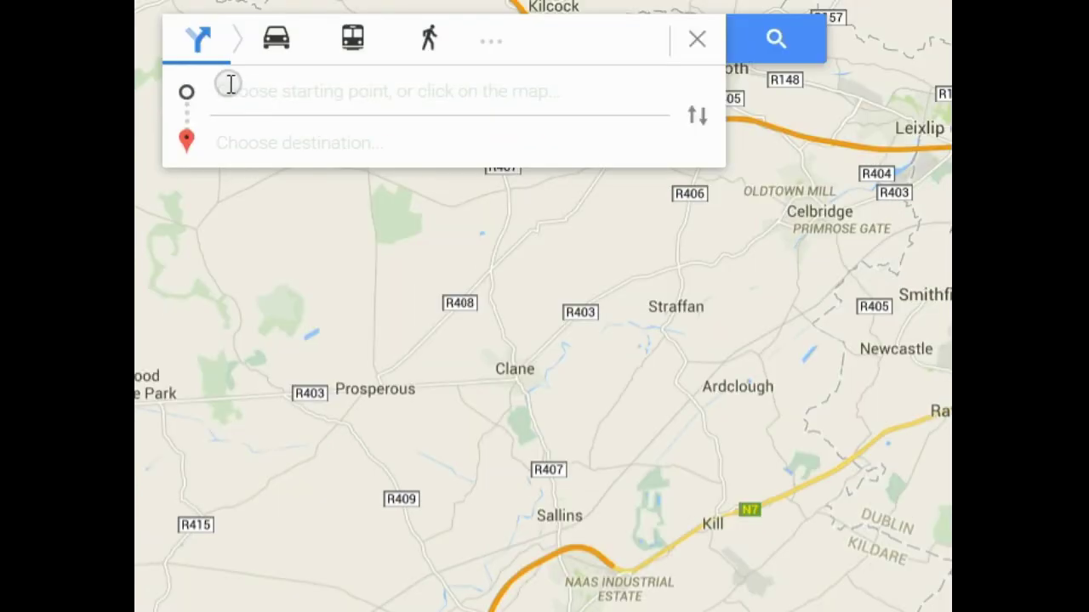
Step: Route from '27 lr fitzwilliam st dublin 2' to the pasted coordinates 53.107425 -6.216999
{"action": "left_click", "coordinate": [230, 84]}
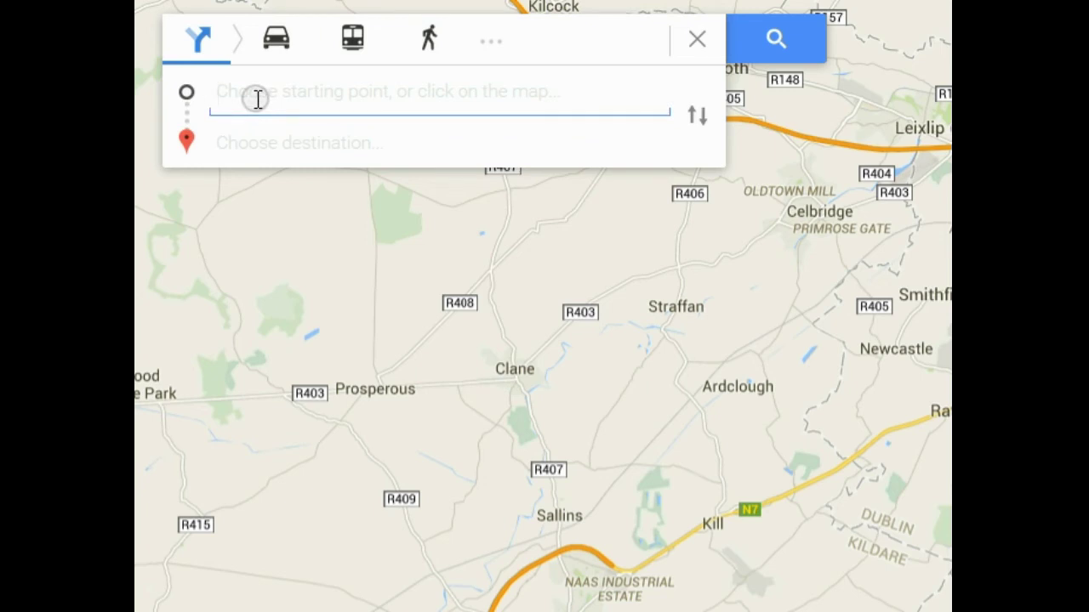
{"action": "type", "text": "27 l"}
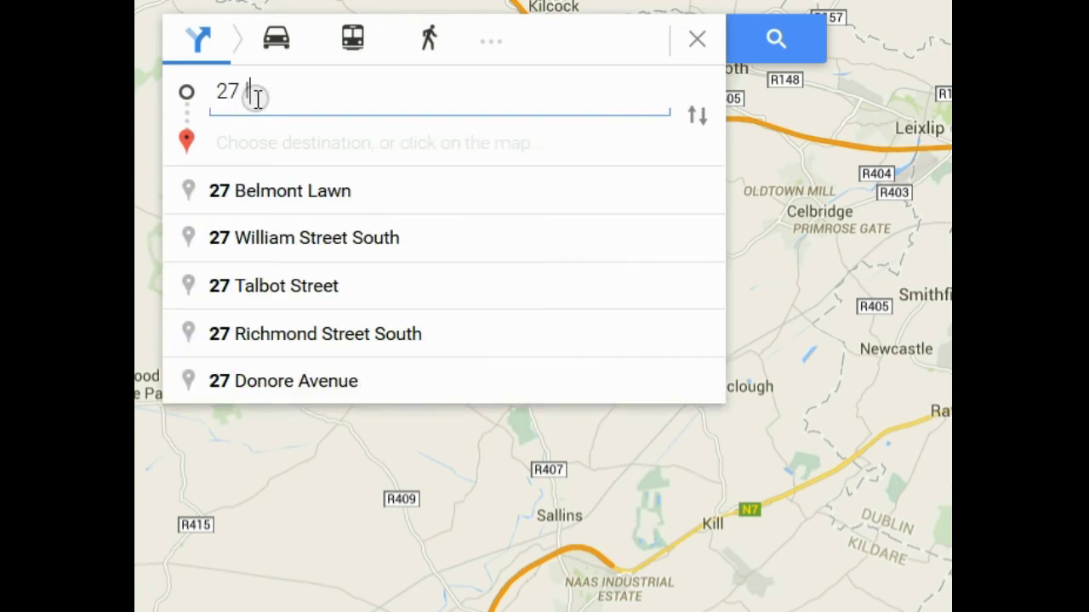
{"action": "type", "text": "r fit"}
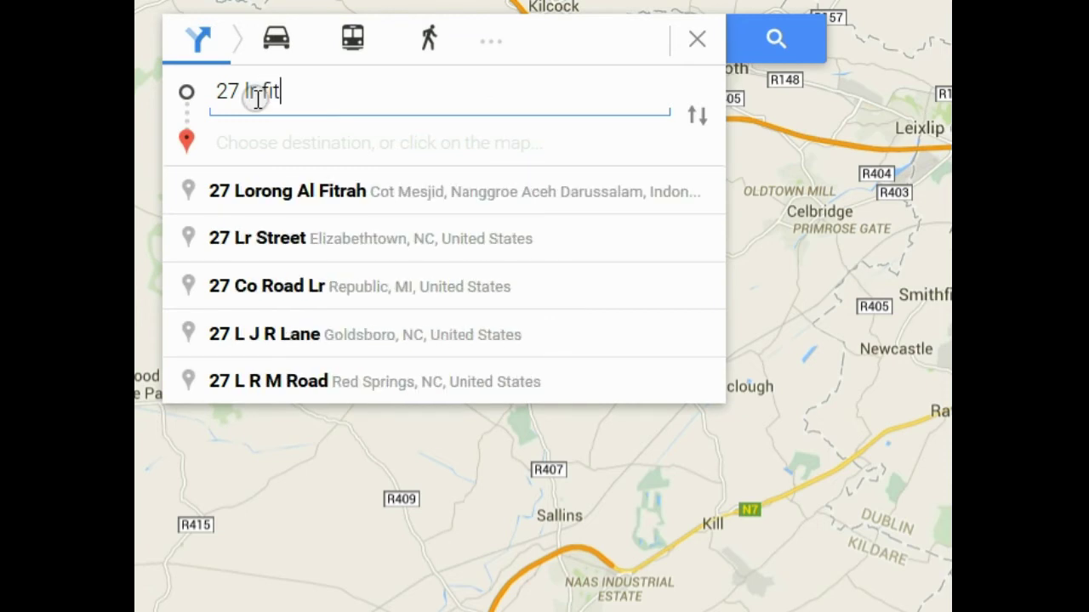
{"action": "type", "text": "zwill"}
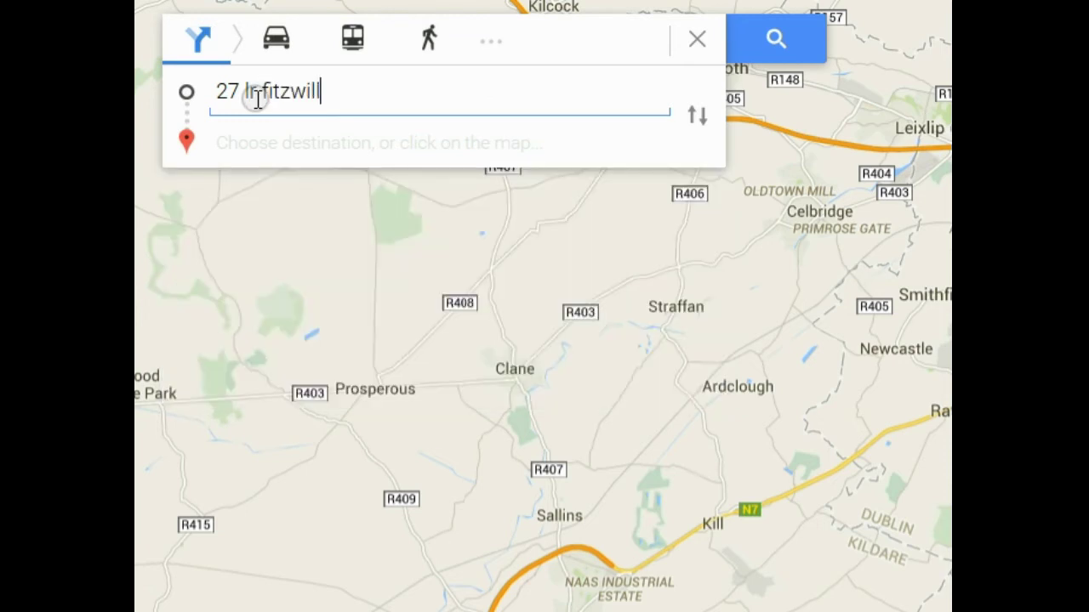
{"action": "type", "text": "iam st "}
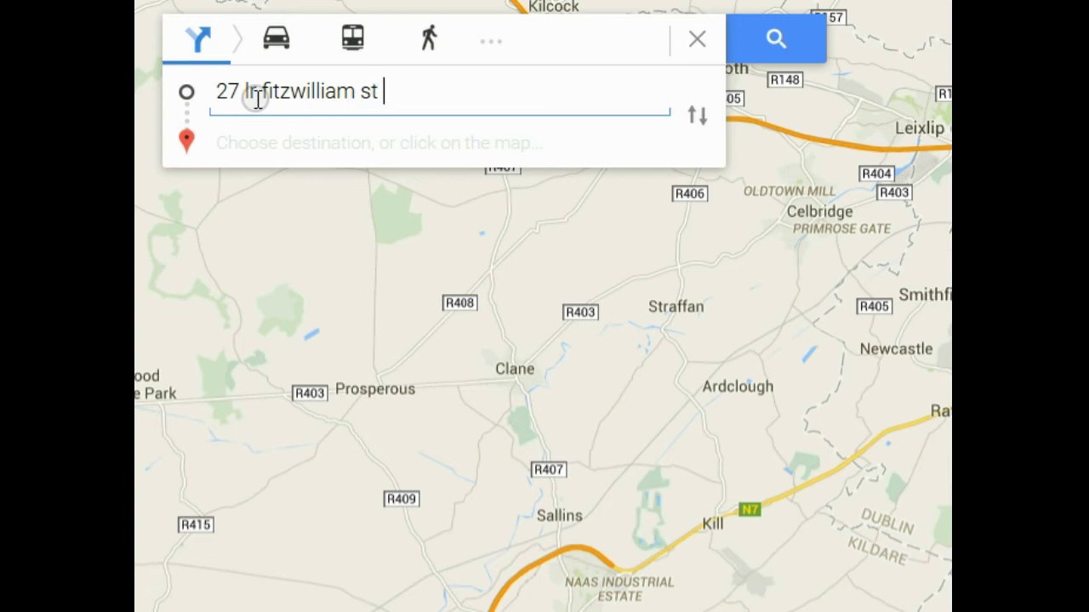
{"action": "type", "text": "dublin "}
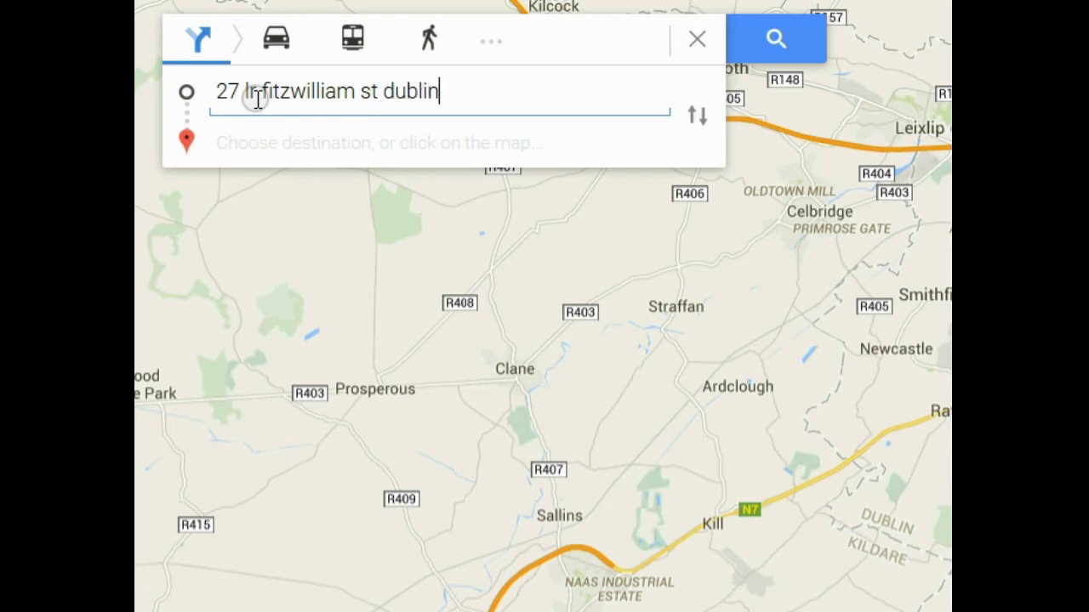
{"action": "type", "text": "2"}
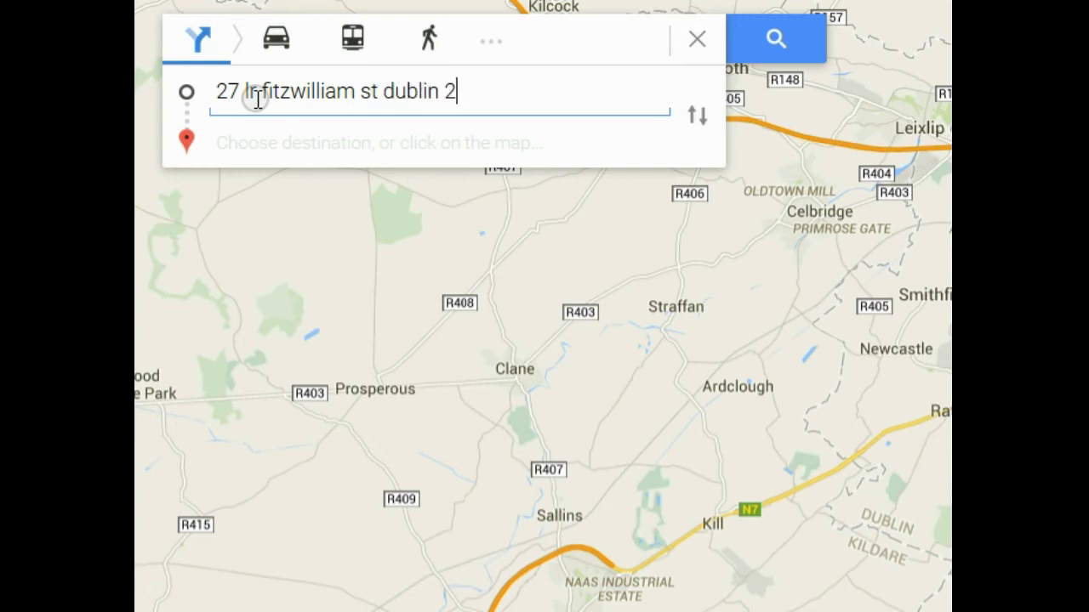
{"action": "left_click", "coordinate": [239, 140]}
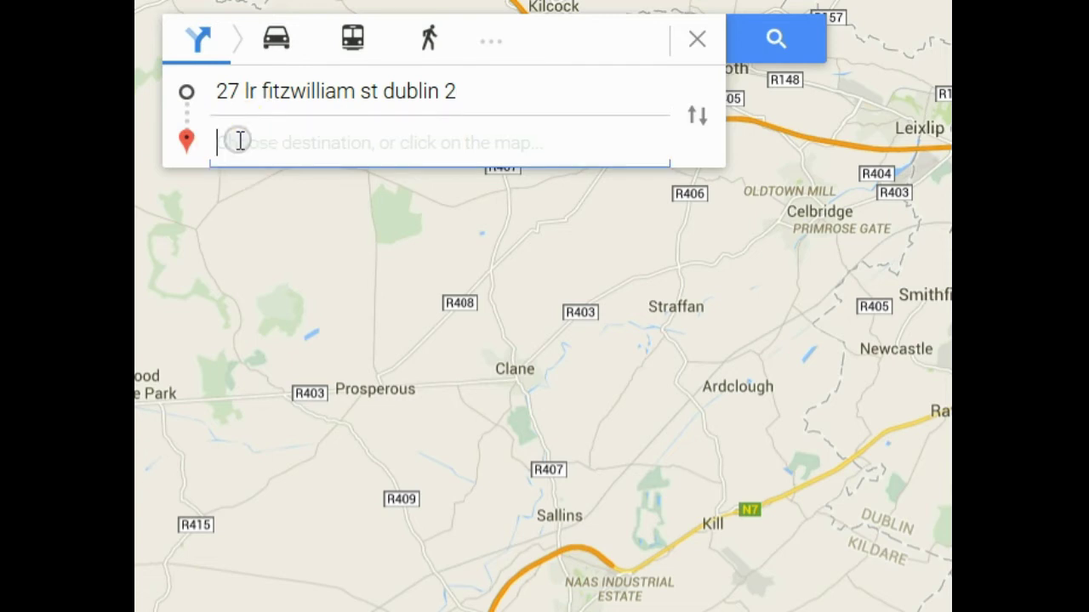
{"action": "right_click", "coordinate": [239, 141]}
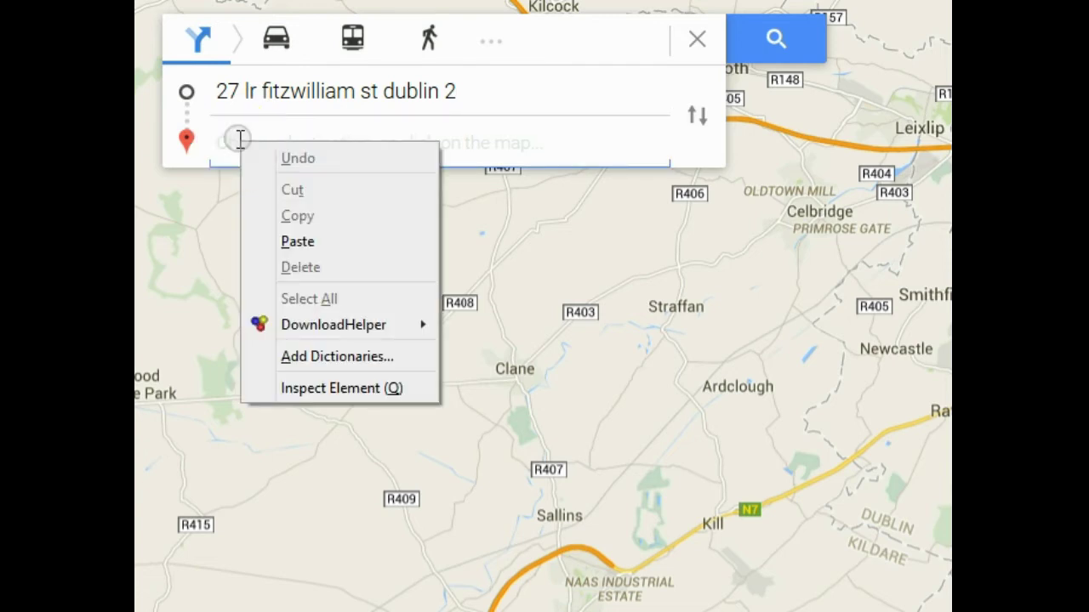
{"action": "left_click", "coordinate": [296, 241]}
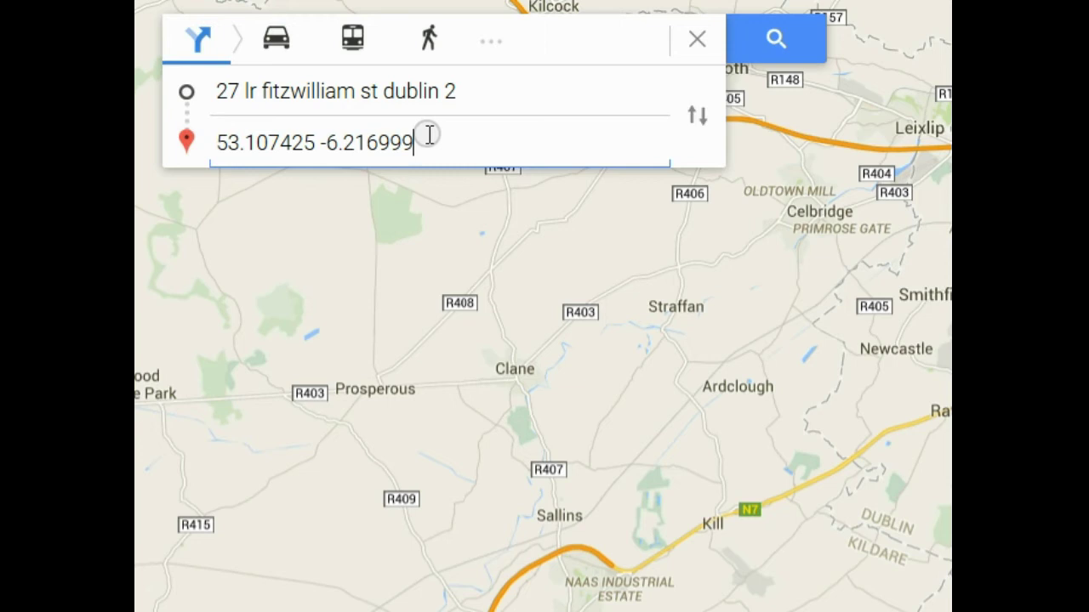
{"action": "left_click", "coordinate": [767, 34]}
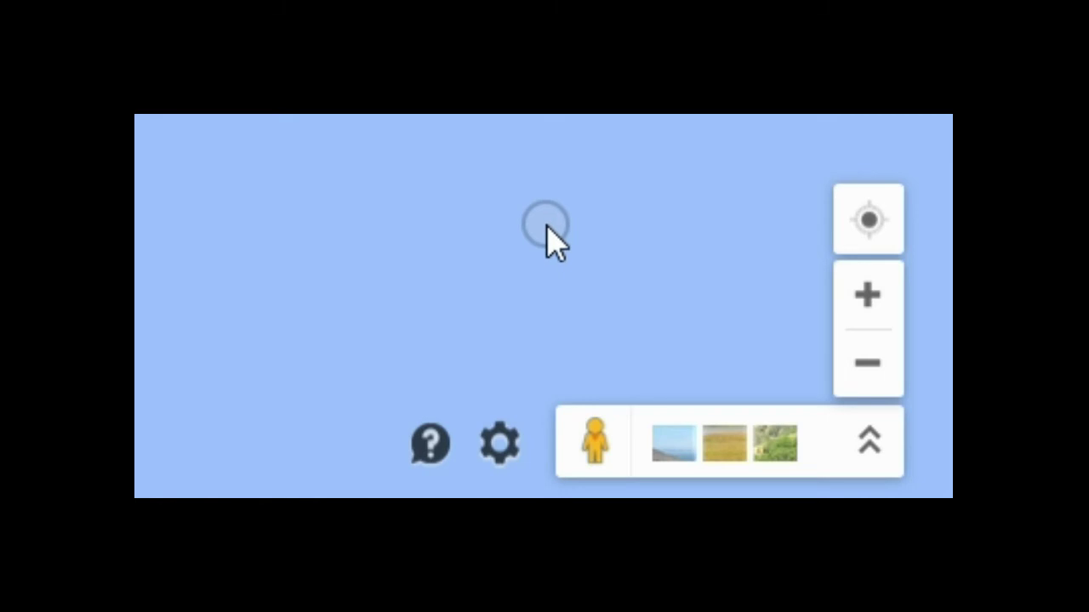
Step: Zoom in on the 54 min, 39.5 km route's Dublin stretch through Ballsbridge and Donnybrook
{"action": "left_click", "coordinate": [857, 303]}
{"action": "left_click", "coordinate": [867, 289]}
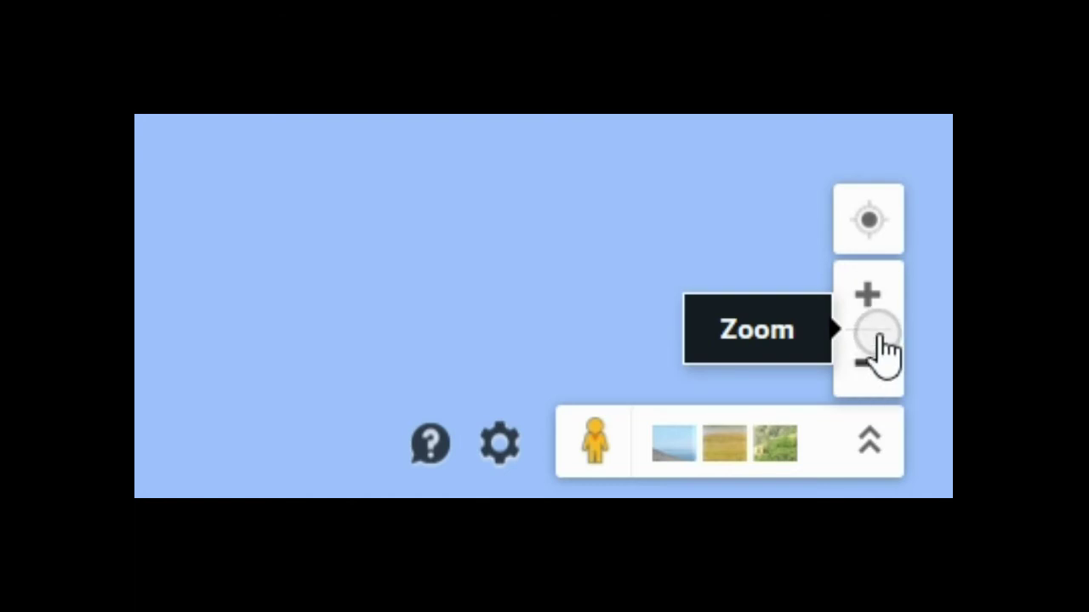
{"action": "left_click", "coordinate": [741, 289]}
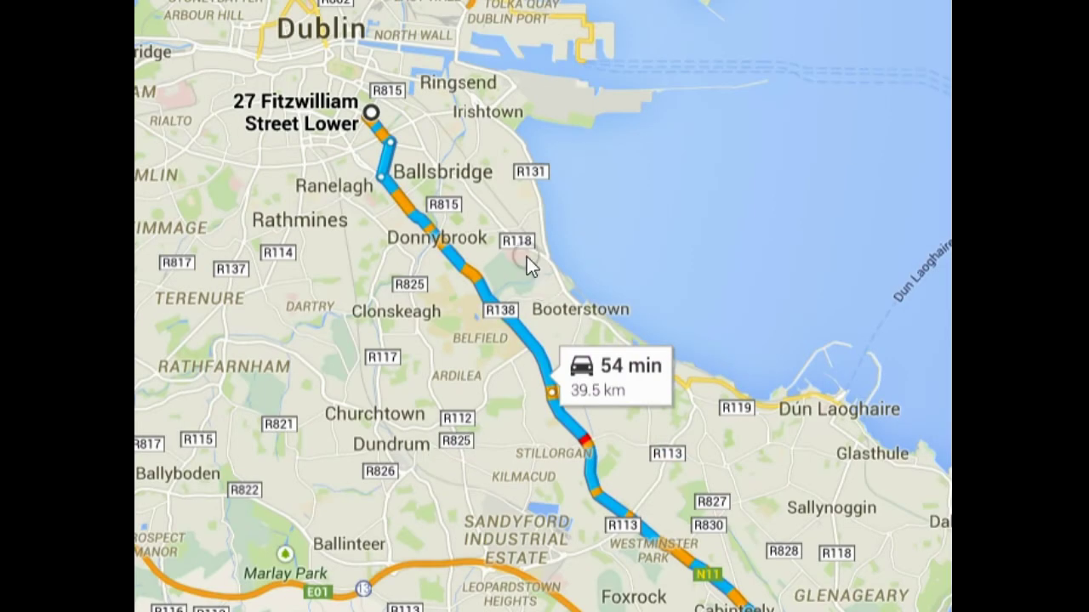
{"action": "left_click", "coordinate": [403, 232]}
Step: Zoom to street level and pan north past Donnybrook to Waterloo Rd and R816
{"action": "scroll", "coordinate": [525, 323], "scroll_direction": "up", "scroll_amount": 5}
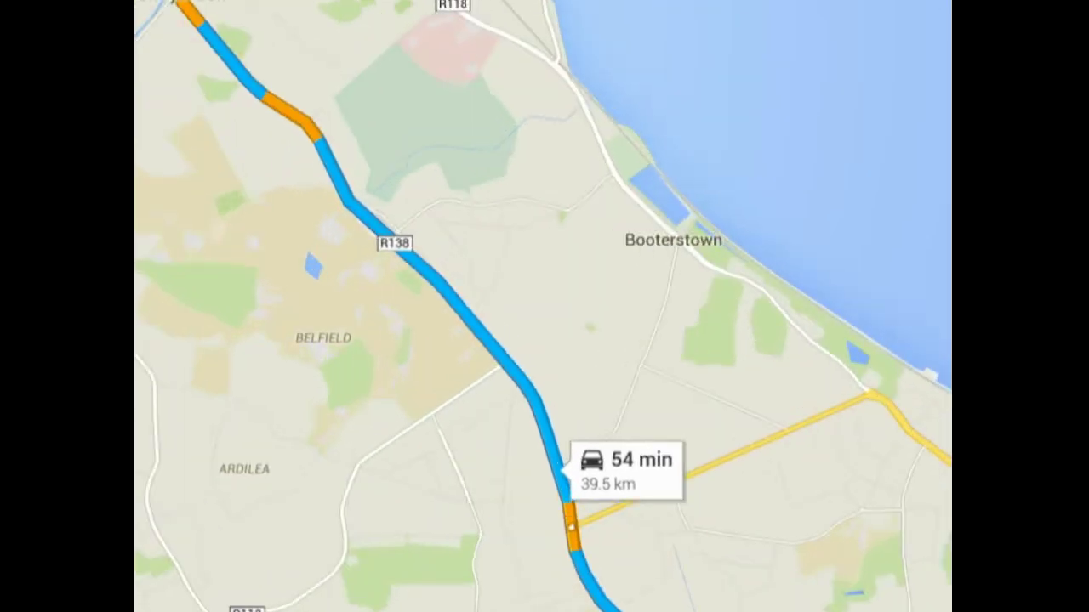
{"action": "left_click_drag", "start_coordinate": [293, 242], "coordinate": [617, 523]}
{"action": "mouse_move", "coordinate": [358, 229]}
{"action": "left_mouse_down"}
{"action": "mouse_move", "coordinate": [564, 417]}
{"action": "mouse_move", "coordinate": [463, 318]}
{"action": "left_mouse_up"}
{"action": "left_click_drag", "start_coordinate": [399, 221], "coordinate": [563, 446]}
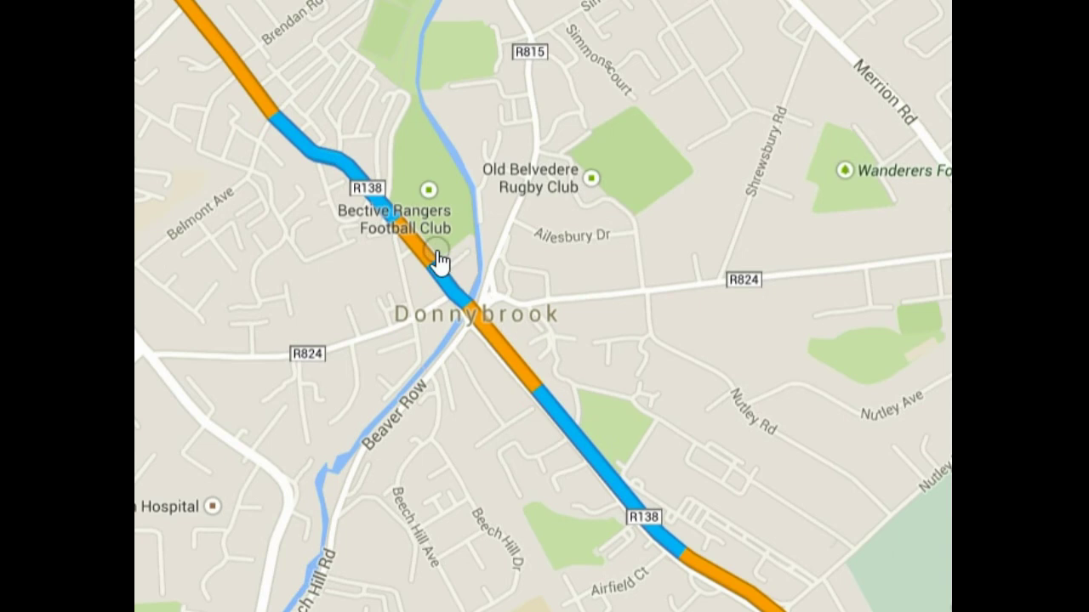
{"action": "left_click_drag", "start_coordinate": [440, 260], "coordinate": [663, 449]}
{"action": "left_click_drag", "start_coordinate": [360, 145], "coordinate": [491, 325]}
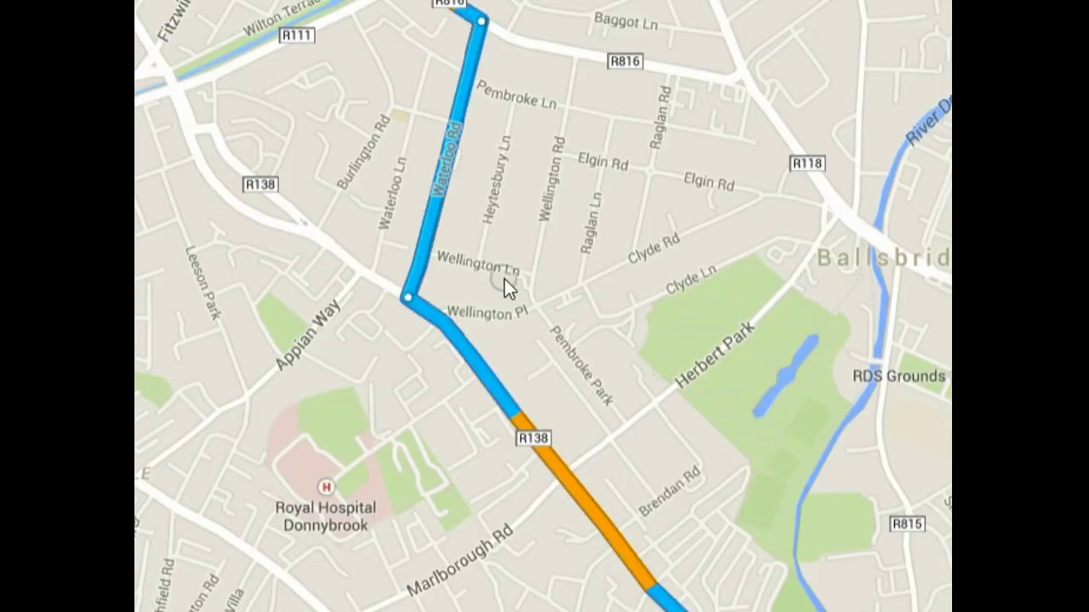
{"action": "left_click_drag", "start_coordinate": [502, 284], "coordinate": [540, 433]}
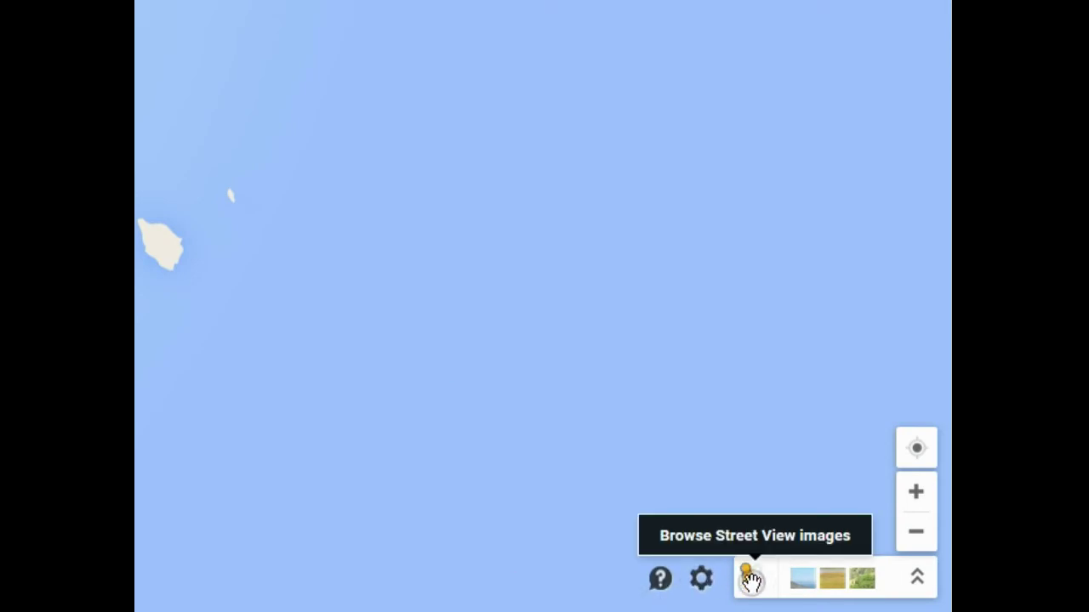
Step: View Street View on the M50, then at the destination's gravel lane with white gateposts
{"action": "left_click_drag", "start_coordinate": [747, 578], "coordinate": [136, 225]}
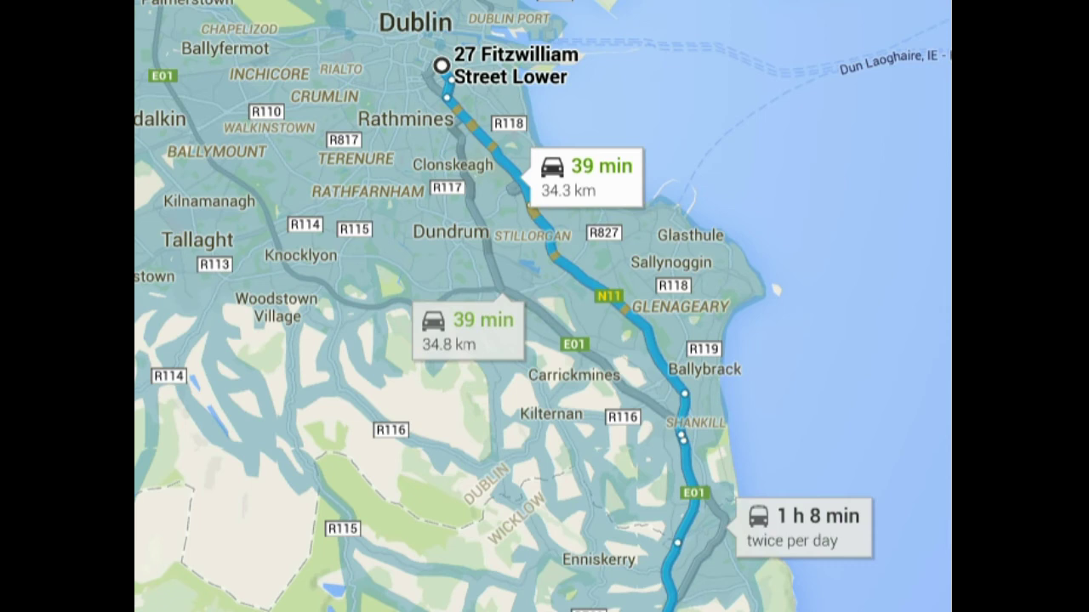
{"action": "left_click_drag", "start_coordinate": [851, 375], "coordinate": [605, 294]}
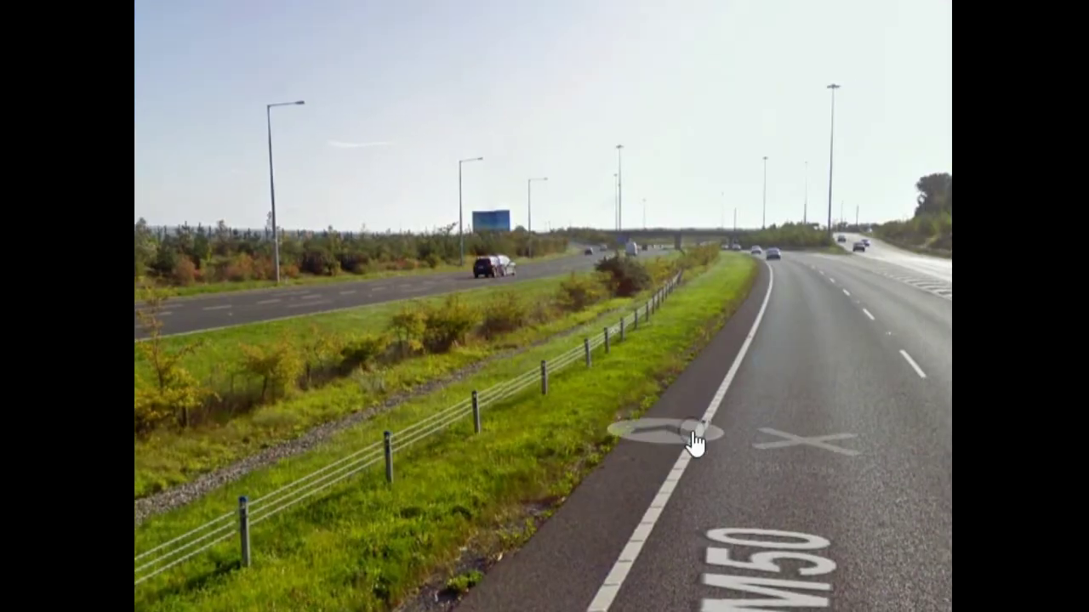
{"action": "left_click", "coordinate": [693, 442]}
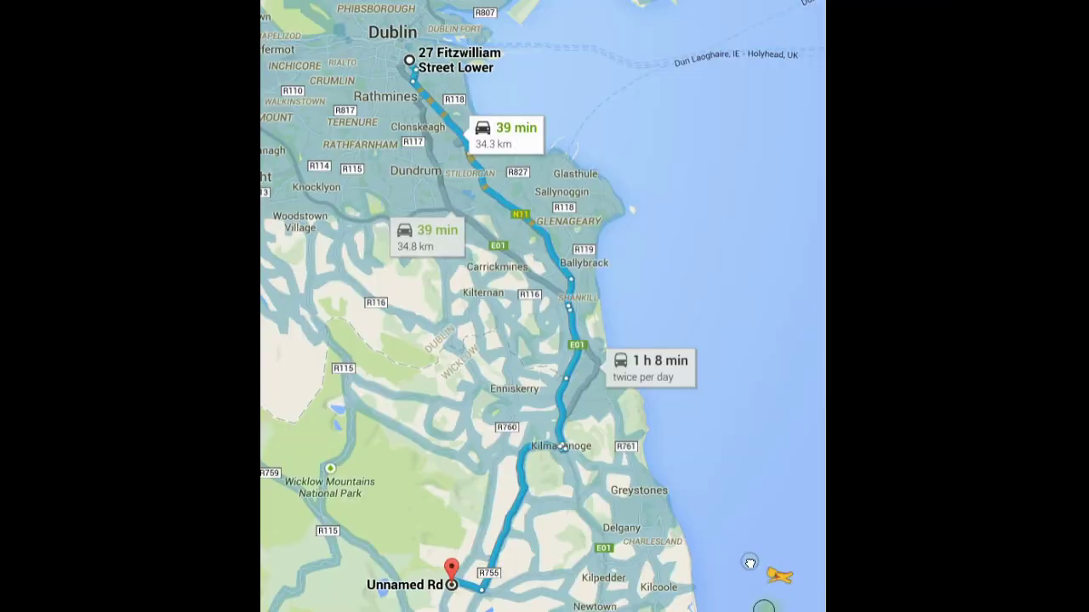
{"action": "left_click_drag", "start_coordinate": [778, 579], "coordinate": [515, 500]}
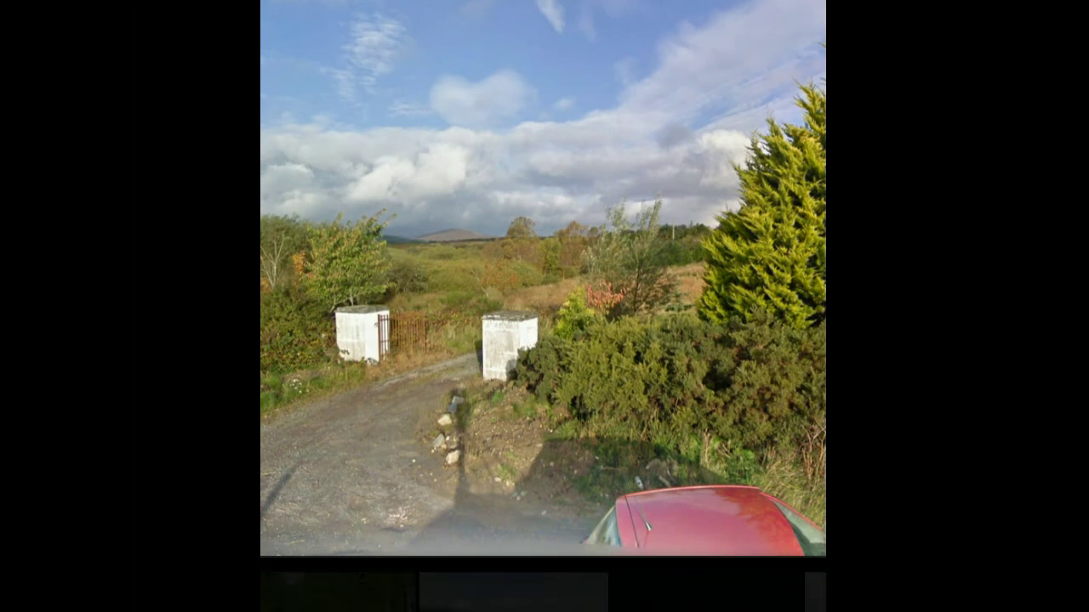
{"action": "left_click", "coordinate": [776, 419]}
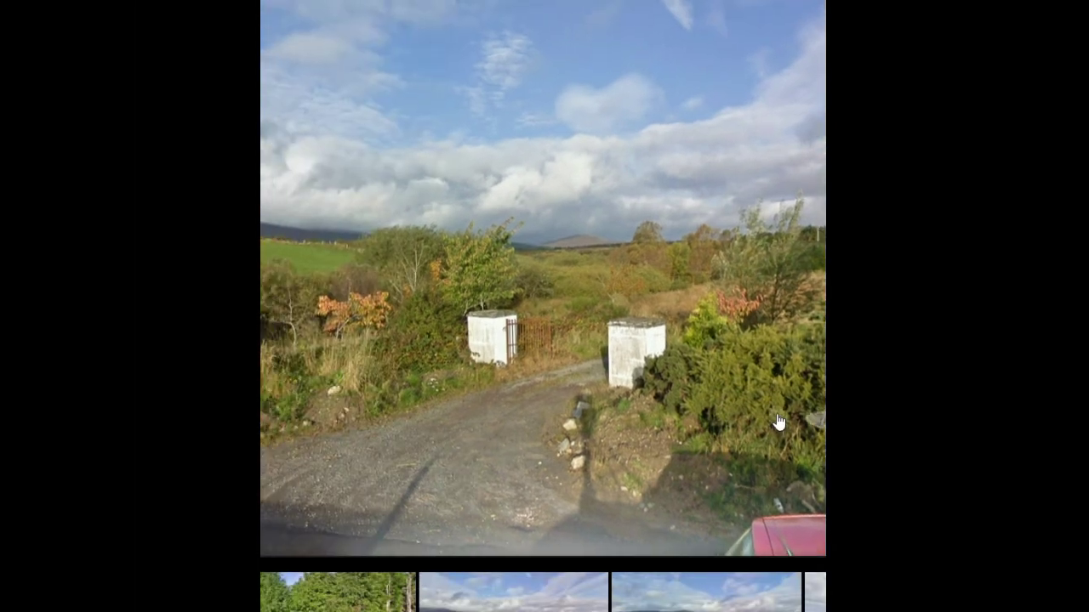
Step: Move one step further along the gravel road in Street View
{"action": "left_click", "coordinate": [768, 392]}
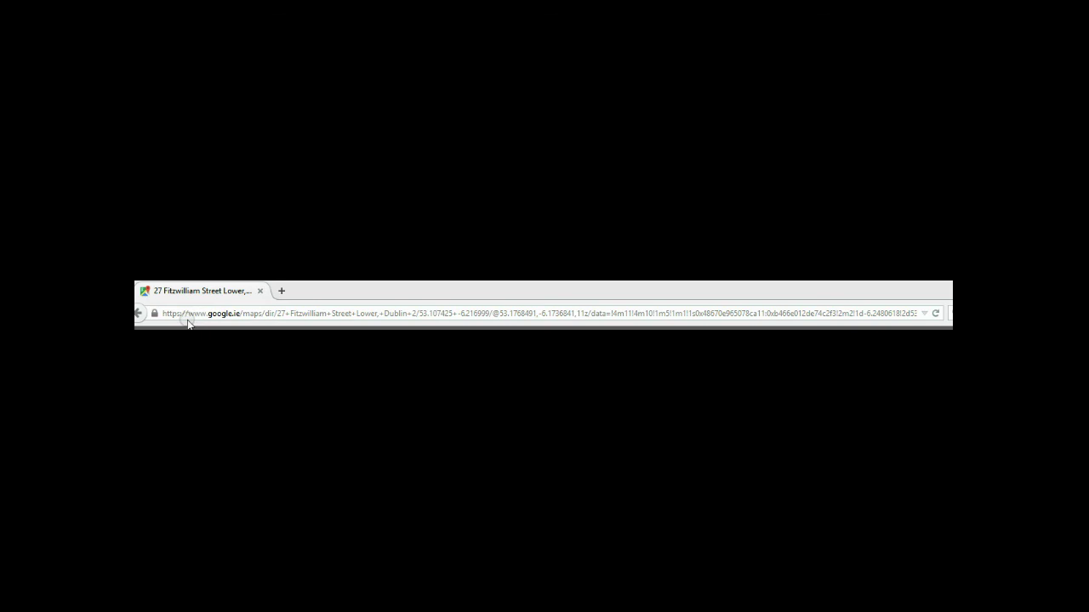
Step: Select and copy the full directions URL from the Firefox address bar
{"action": "left_click", "coordinate": [164, 313]}
{"action": "left_click_drag", "start_coordinate": [164, 313], "coordinate": [930, 323]}
{"action": "right_click", "coordinate": [891, 313]}
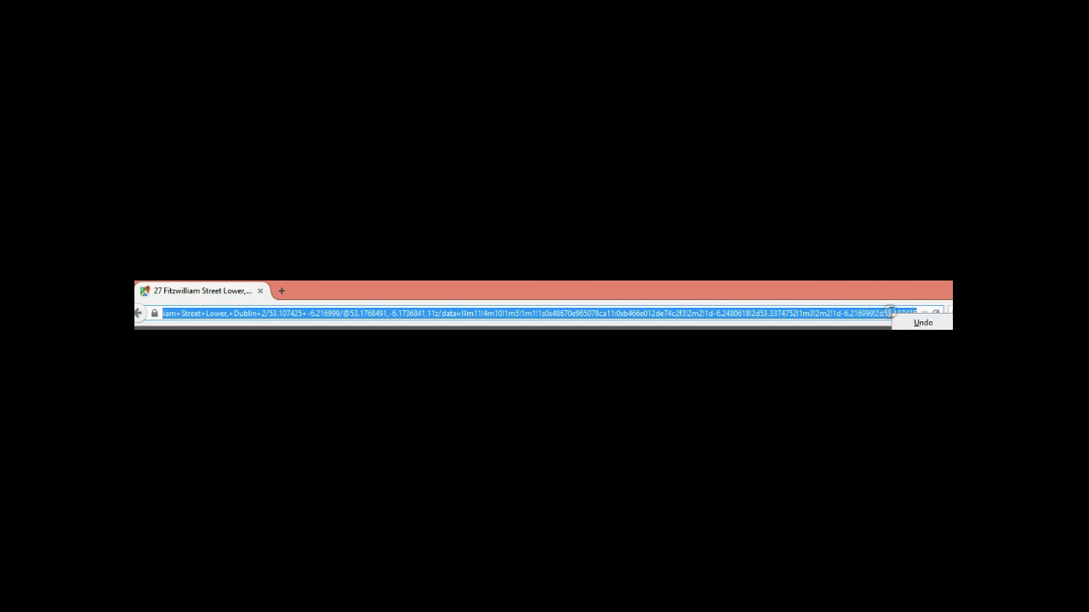
{"action": "key", "text": "Escape"}
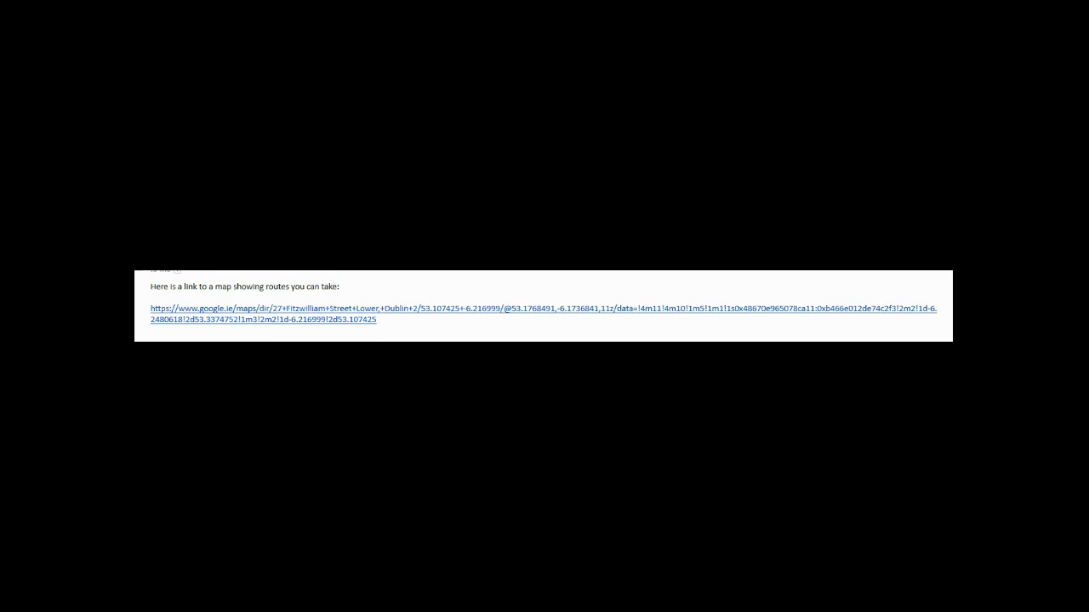
Step: Follow the pasted directions link in the email to reopen the route map
{"action": "left_click", "coordinate": [251, 318]}
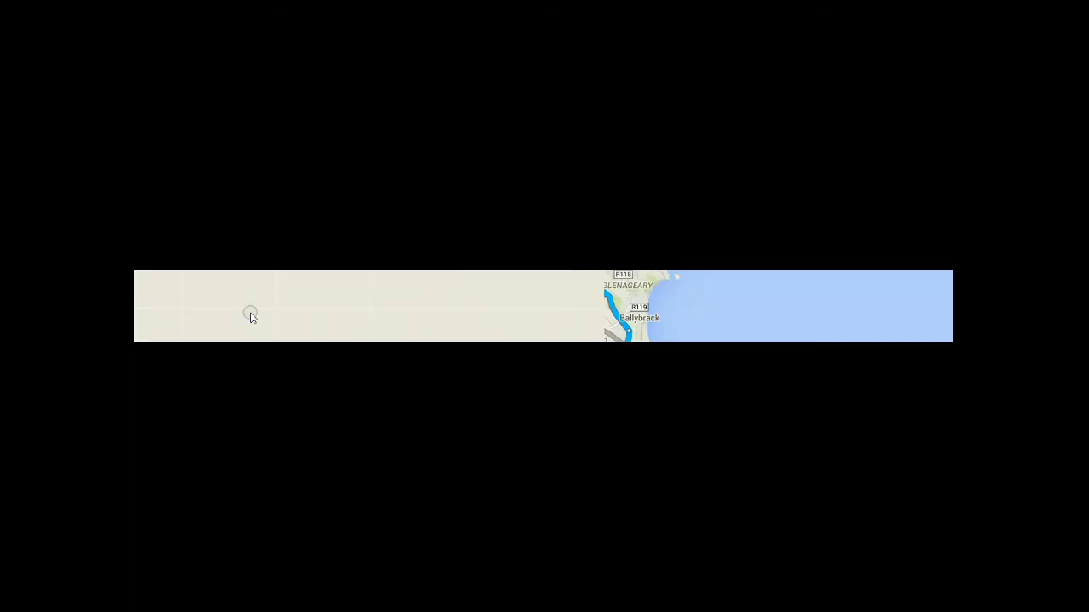